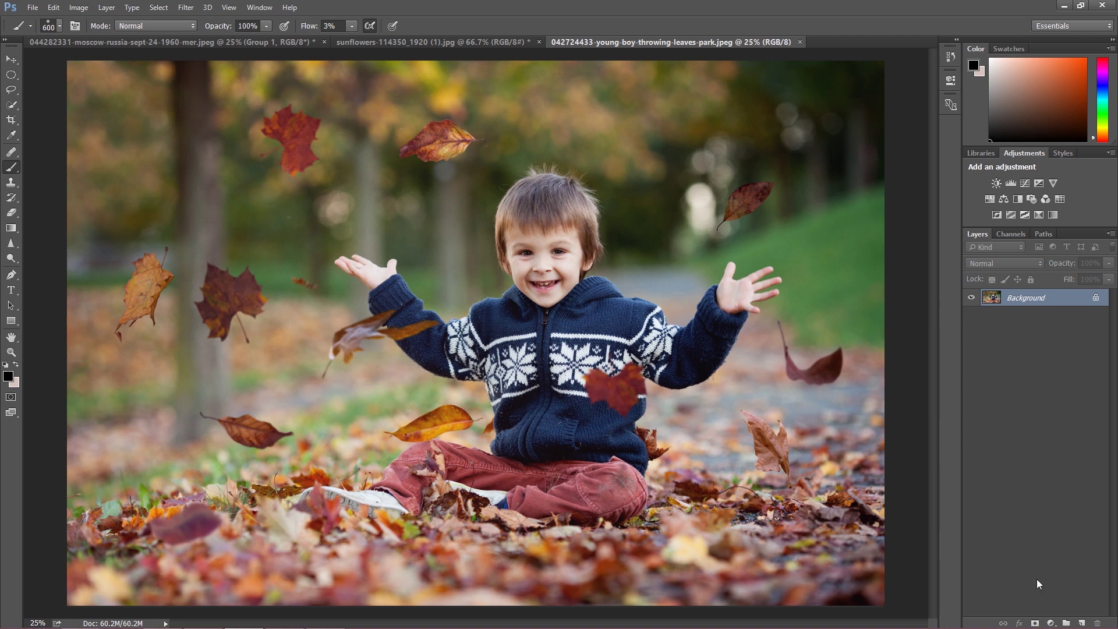
Add a Levels adjustment with black input 17 and white input 246, comparing it on and off
left_click(1051, 623)
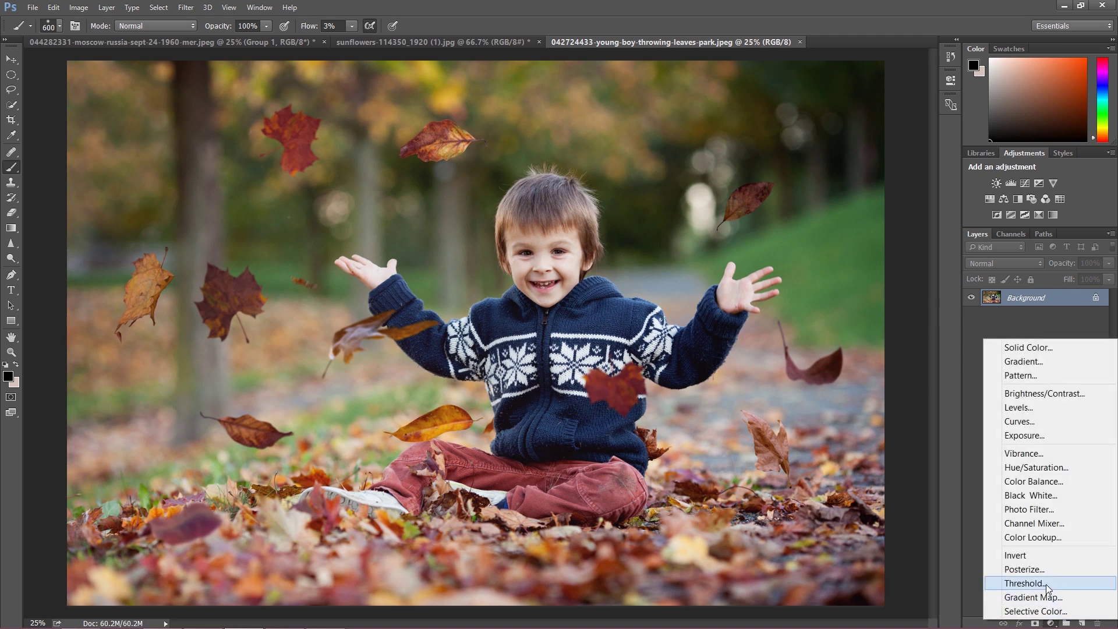
left_click(1029, 408)
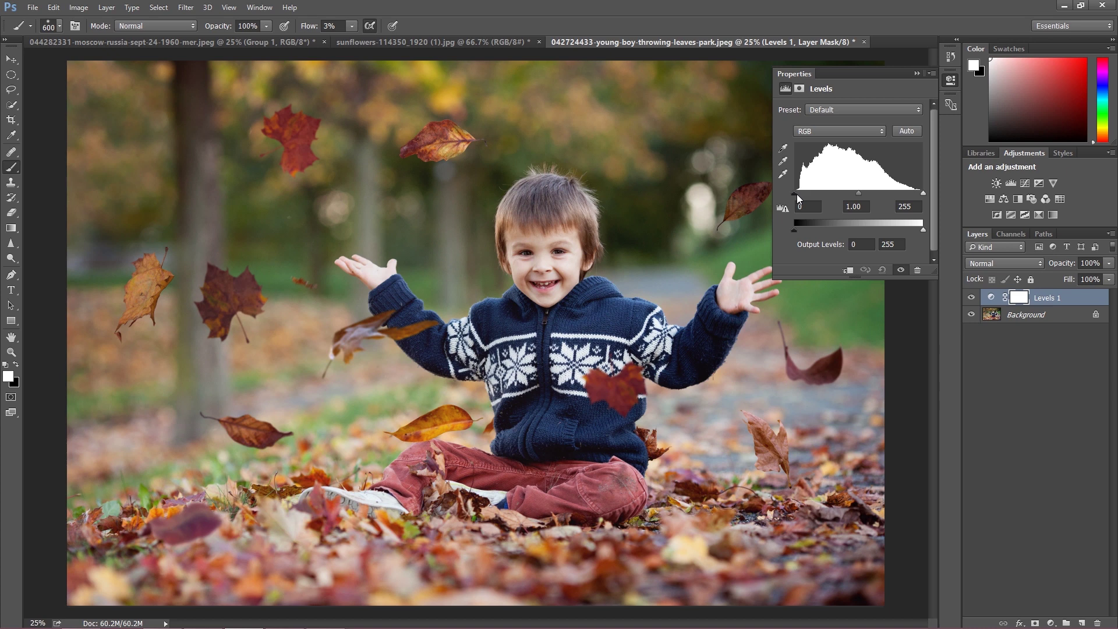
left_click_drag(796, 192, 804, 198)
left_click_drag(923, 193, 919, 195)
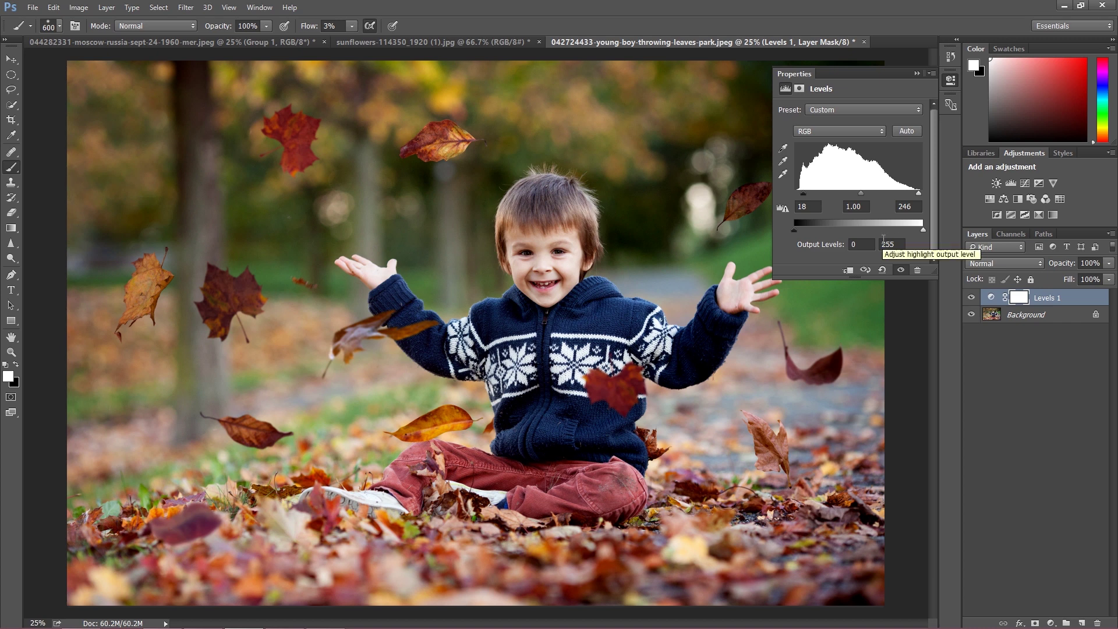
left_click(972, 298)
left_click(973, 298)
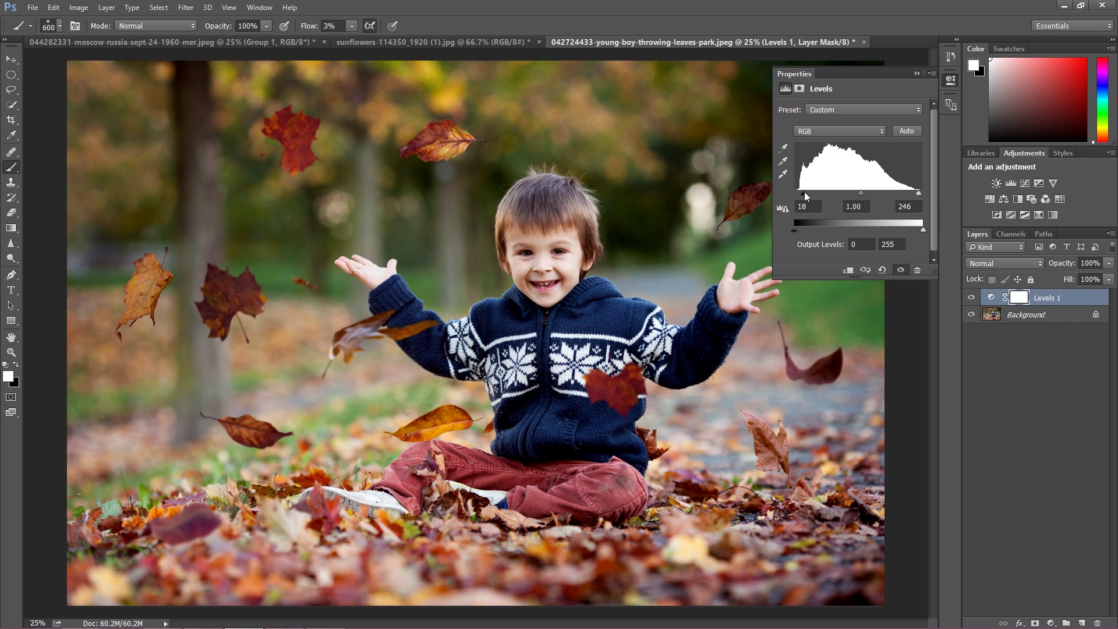
mouse_move(804, 192)
left_mouse_down()
mouse_move(817, 193)
mouse_move(807, 194)
left_mouse_up()
Add a Gradient Map adjustment layer over Levels 1 for a dark-brown-to-cream monochrome
left_click(1052, 621)
left_click(1049, 595)
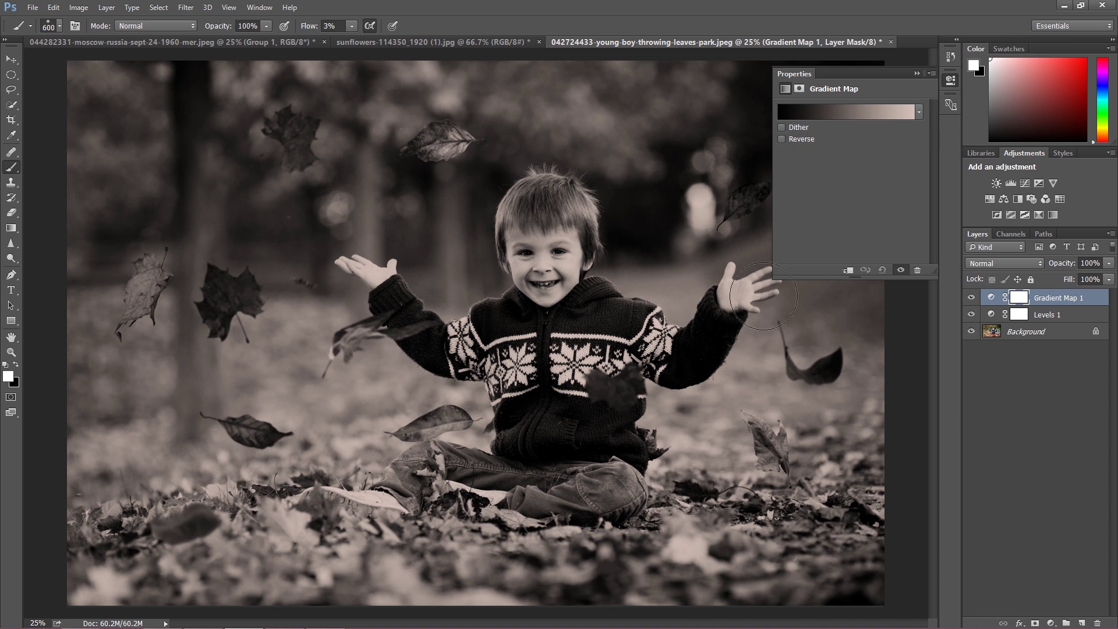
left_click(993, 264)
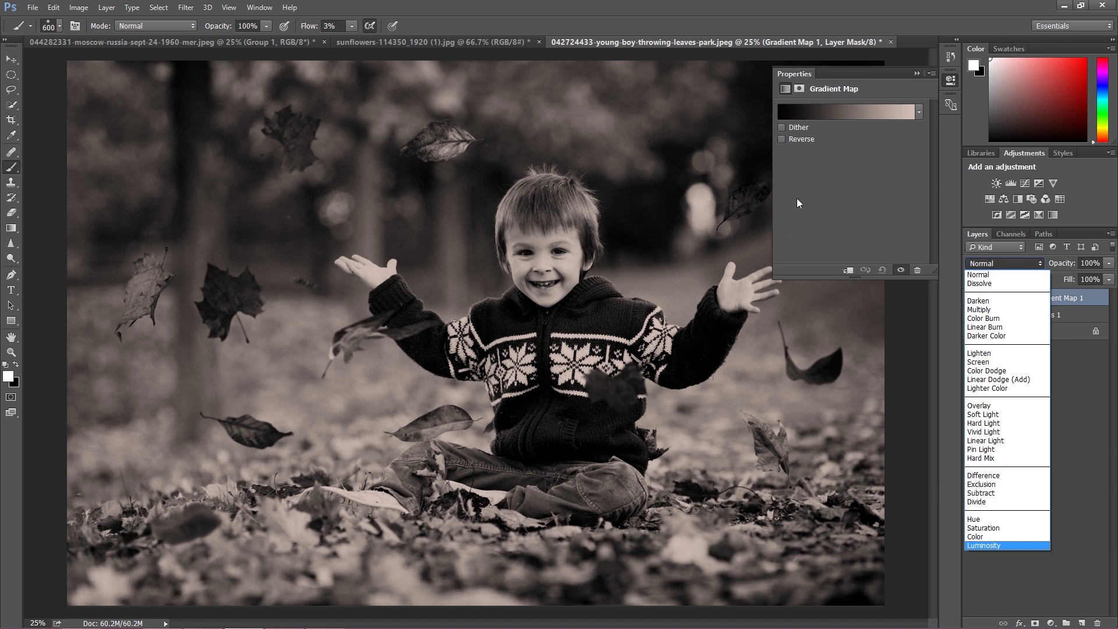
Set the gradient's left colour stop to dark grey 545454
key("Escape")
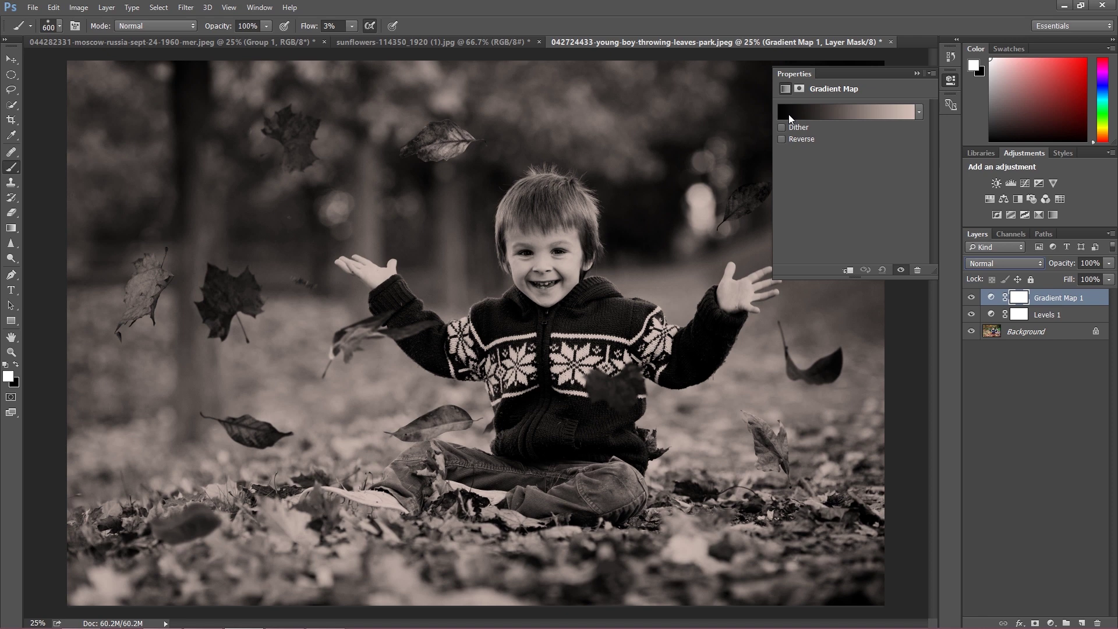
left_click(789, 114)
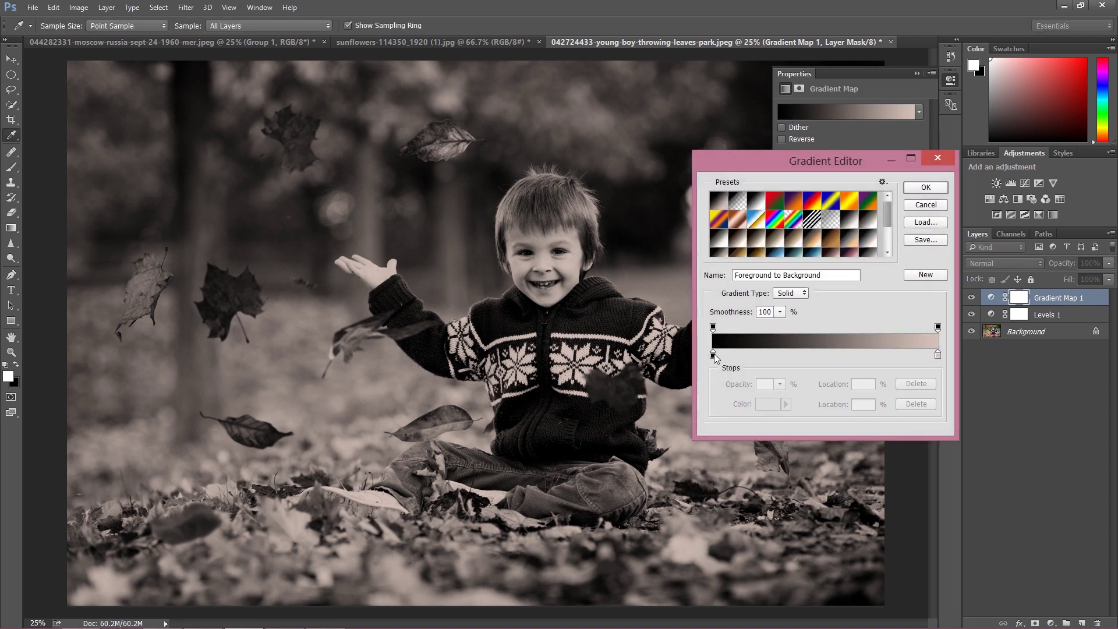
left_click(713, 354)
left_click(767, 404)
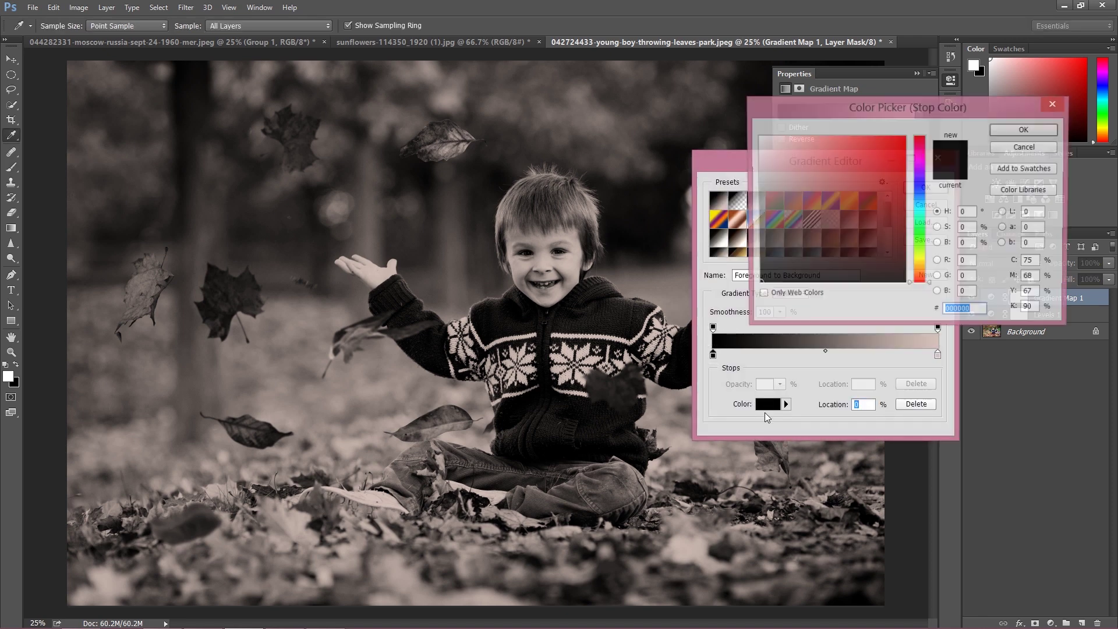
left_click_drag(769, 242, 757, 236)
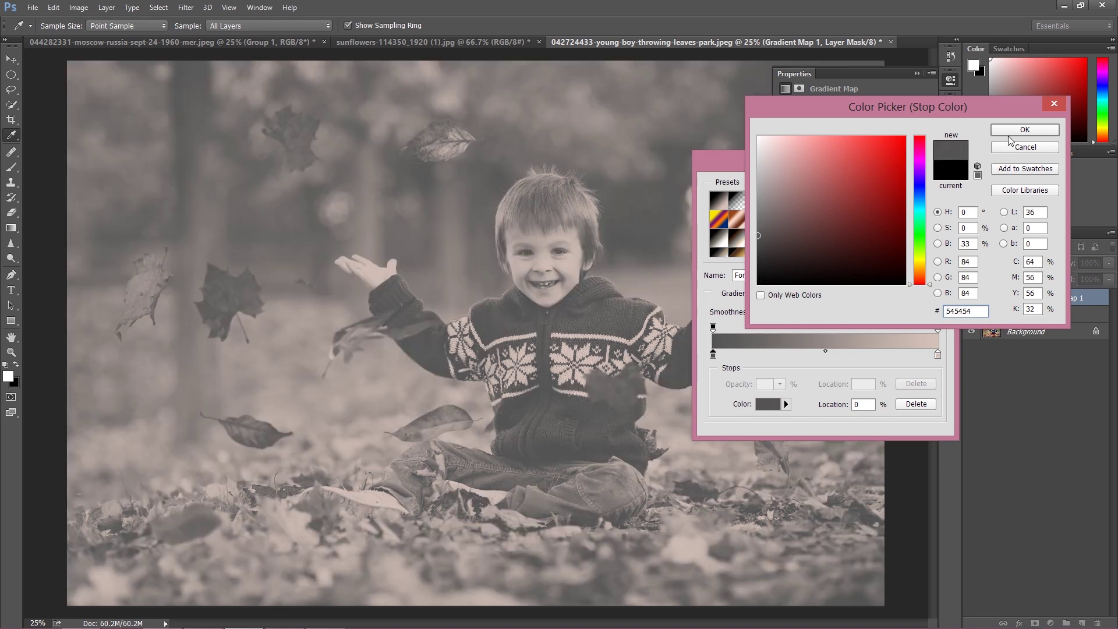
left_click(1009, 140)
Set the right colour stop to light grey b6b6b6 and apply the gradient
left_click(938, 355)
left_click(774, 407)
left_click_drag(782, 206, 761, 178)
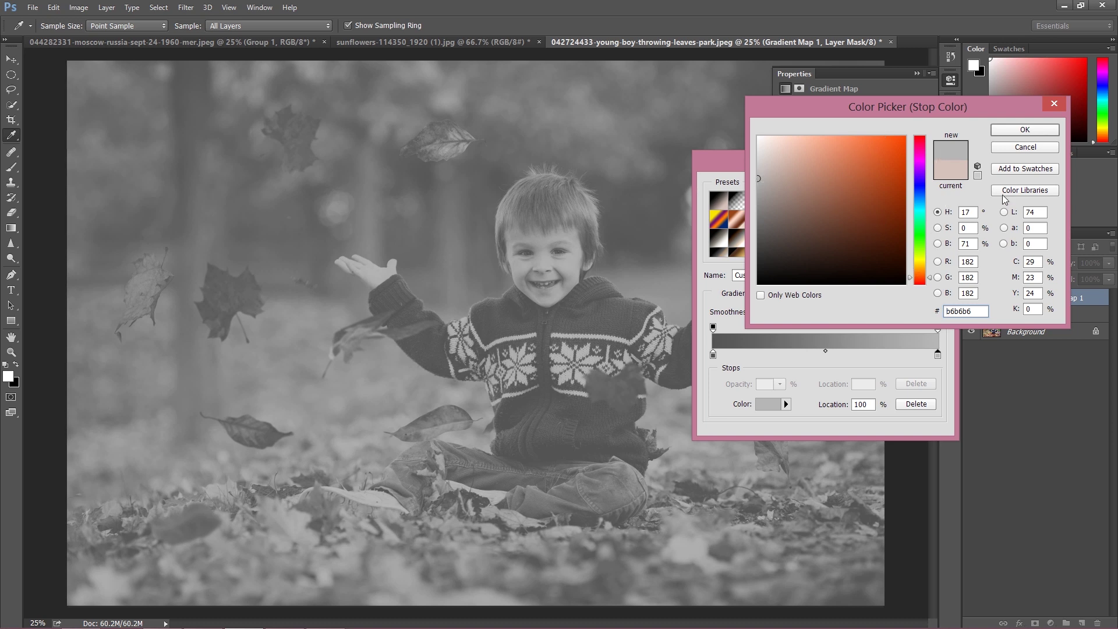
left_click(1008, 130)
left_click(928, 189)
left_click(917, 74)
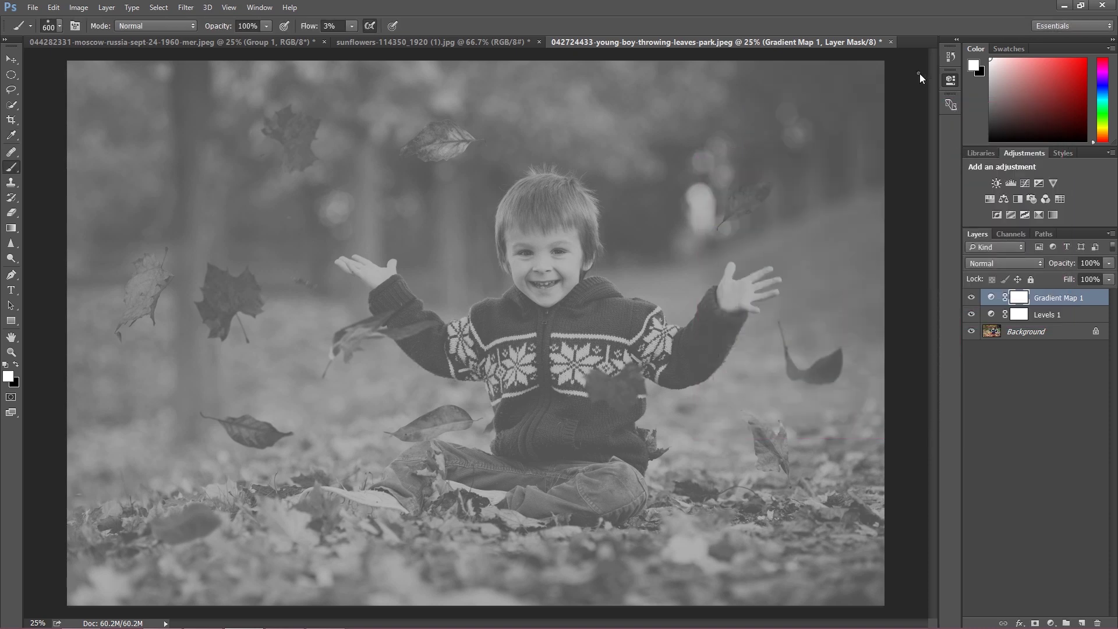
Blend Gradient Map 1 in Luminosity mode at 45% opacity, comparing it hidden and shown
left_click(984, 263)
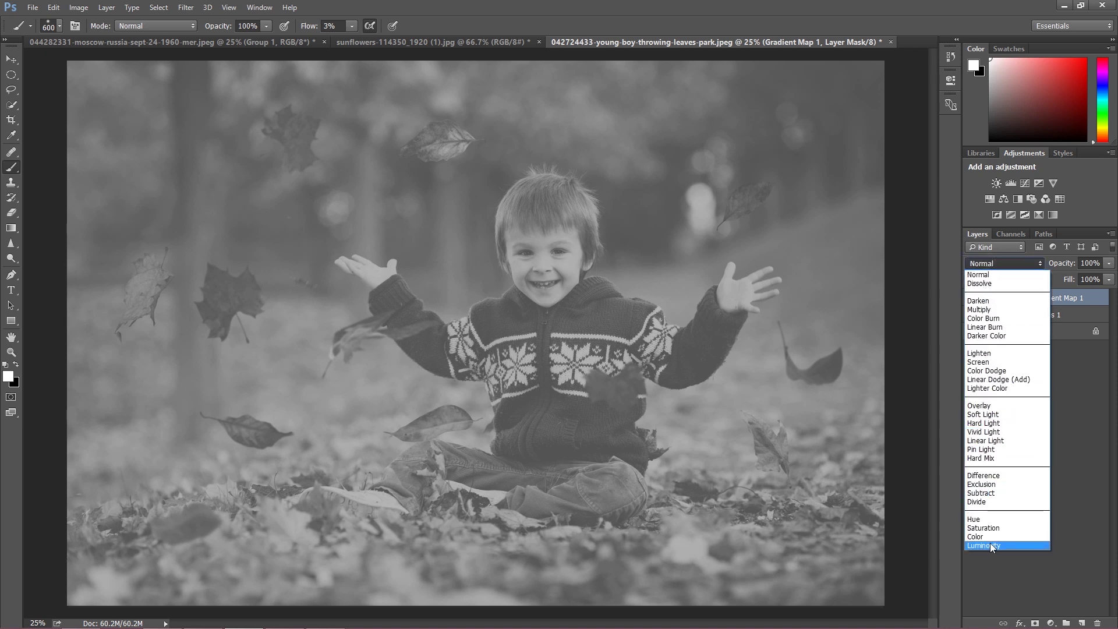
left_click(990, 546)
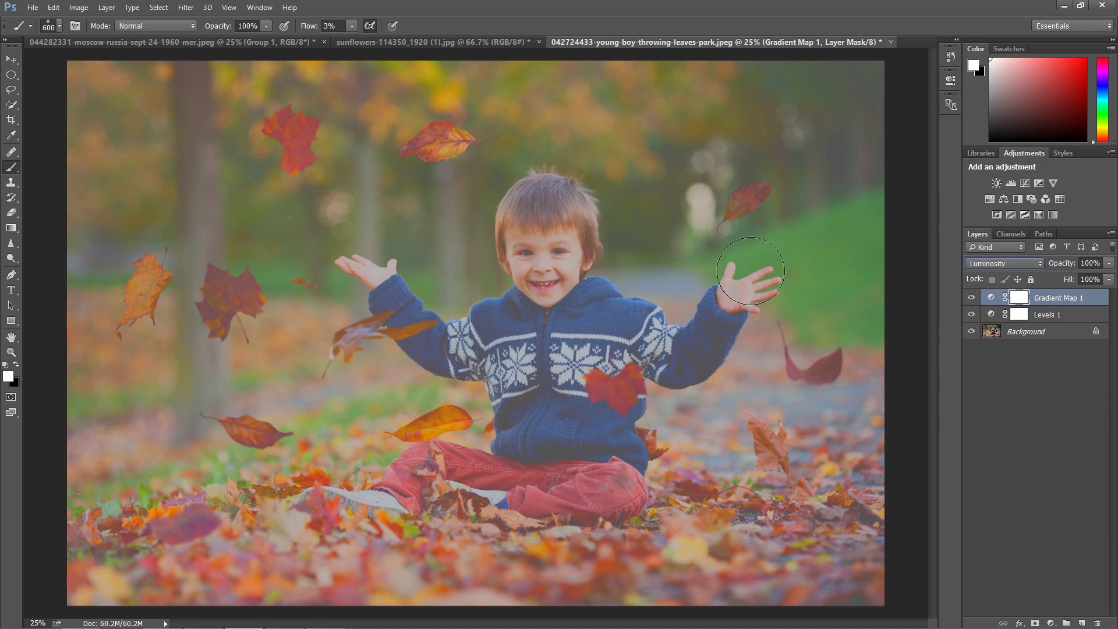
left_click_drag(1058, 266, 1027, 267)
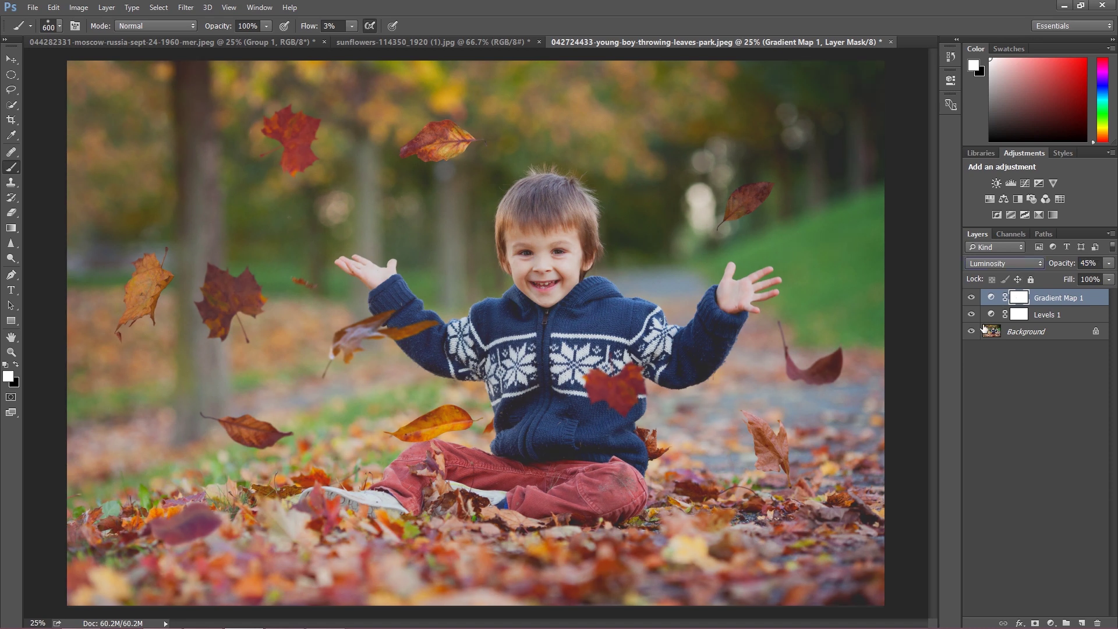
left_click(972, 298)
left_click(971, 298)
Add a second Levels adjustment with black input 13 and white input 242
left_click(1051, 623)
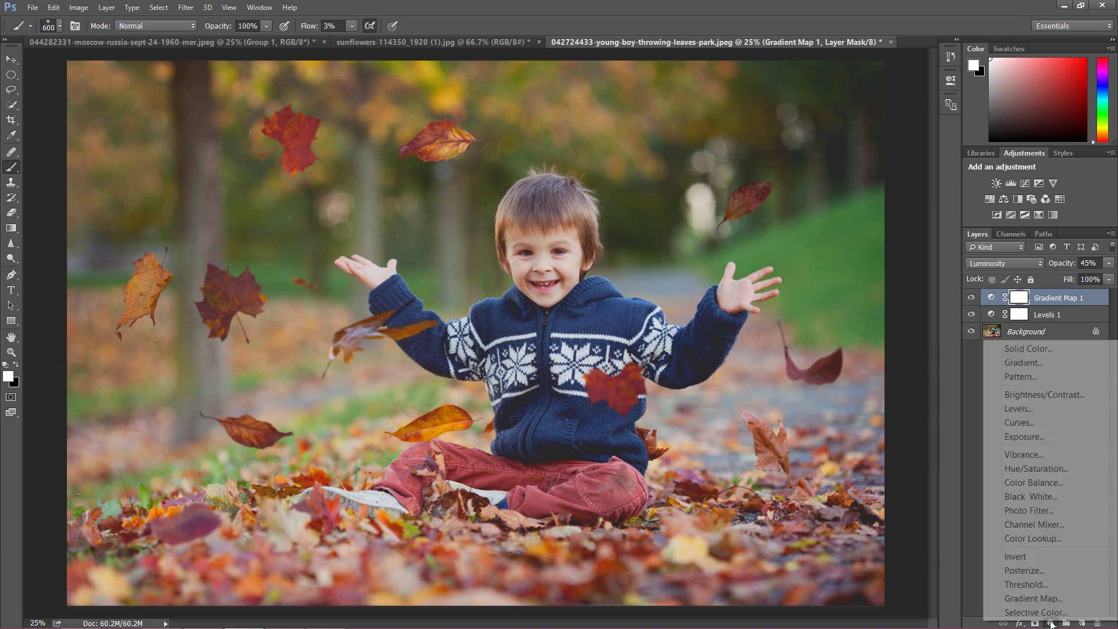
left_click(1021, 409)
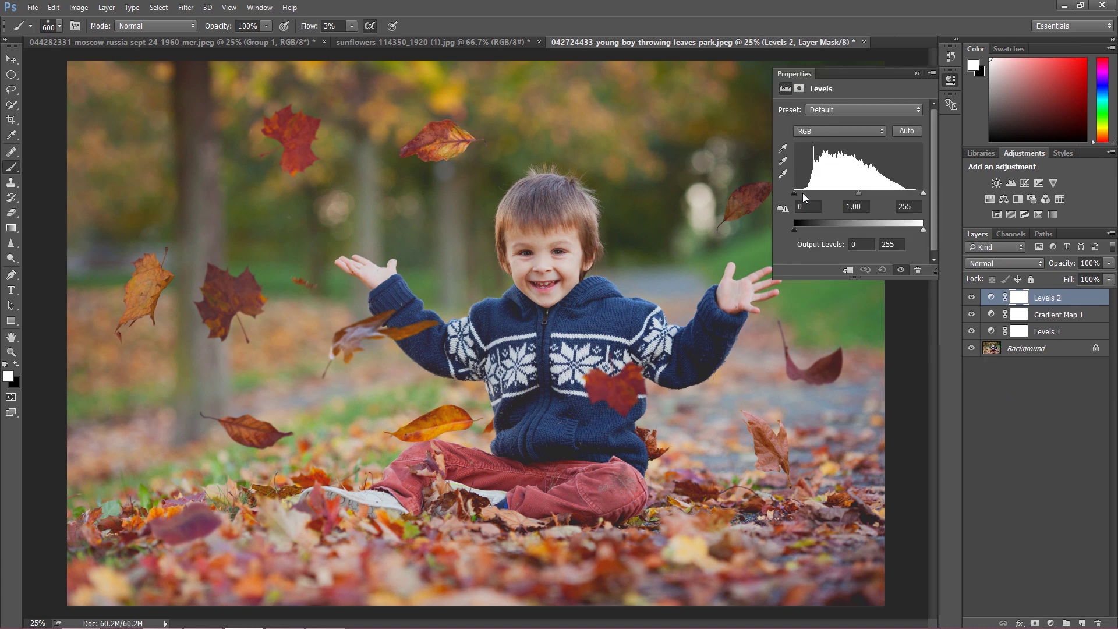
left_click_drag(795, 194, 802, 193)
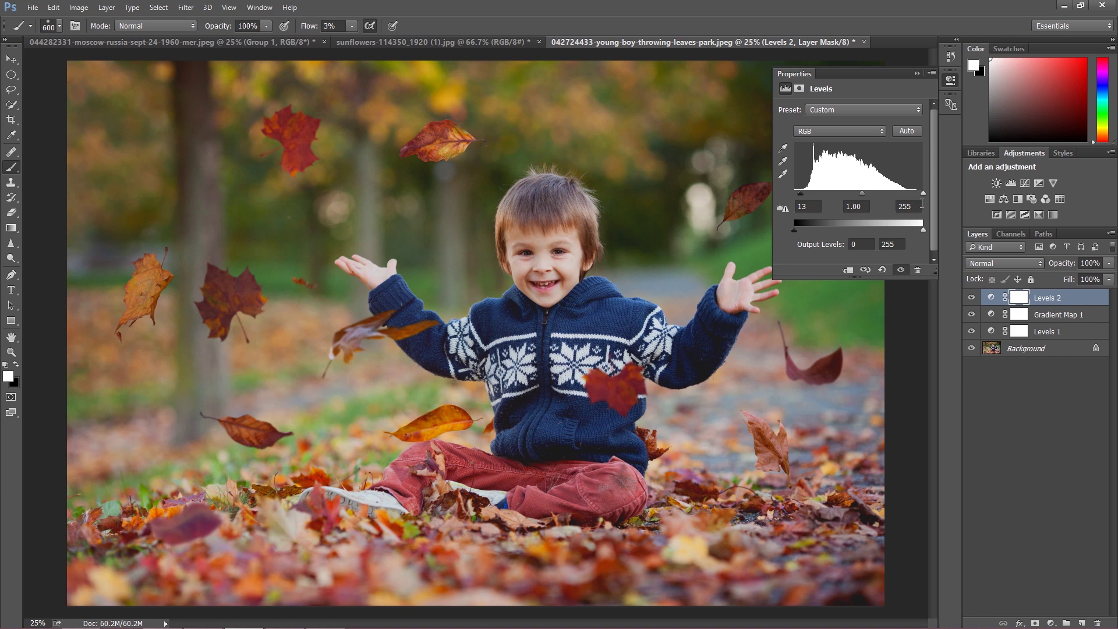
left_click_drag(923, 193, 917, 195)
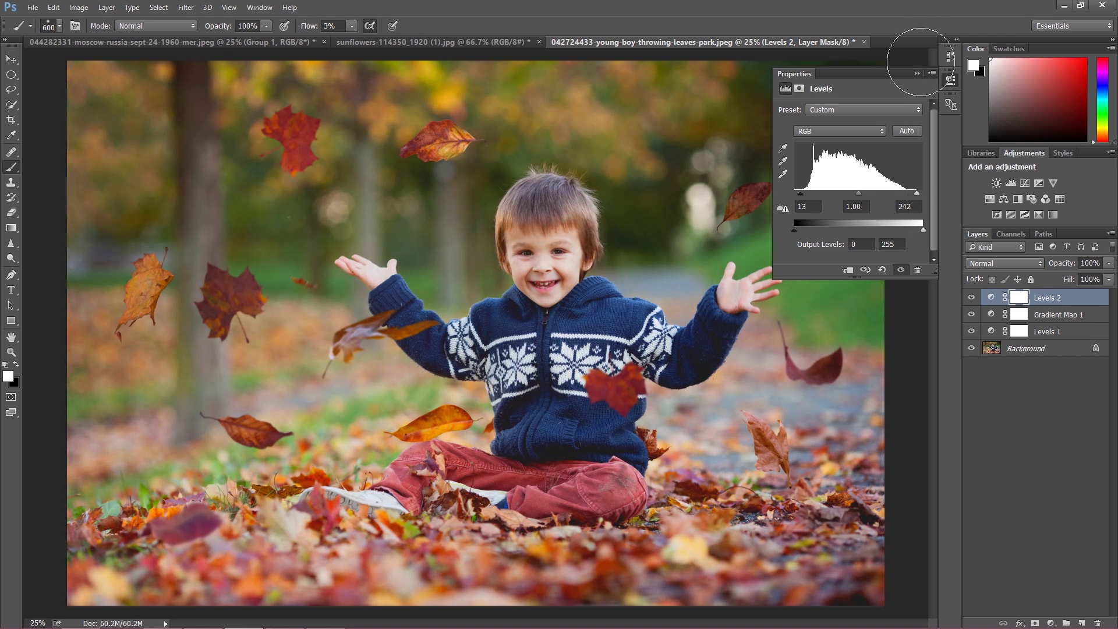
left_click(917, 74)
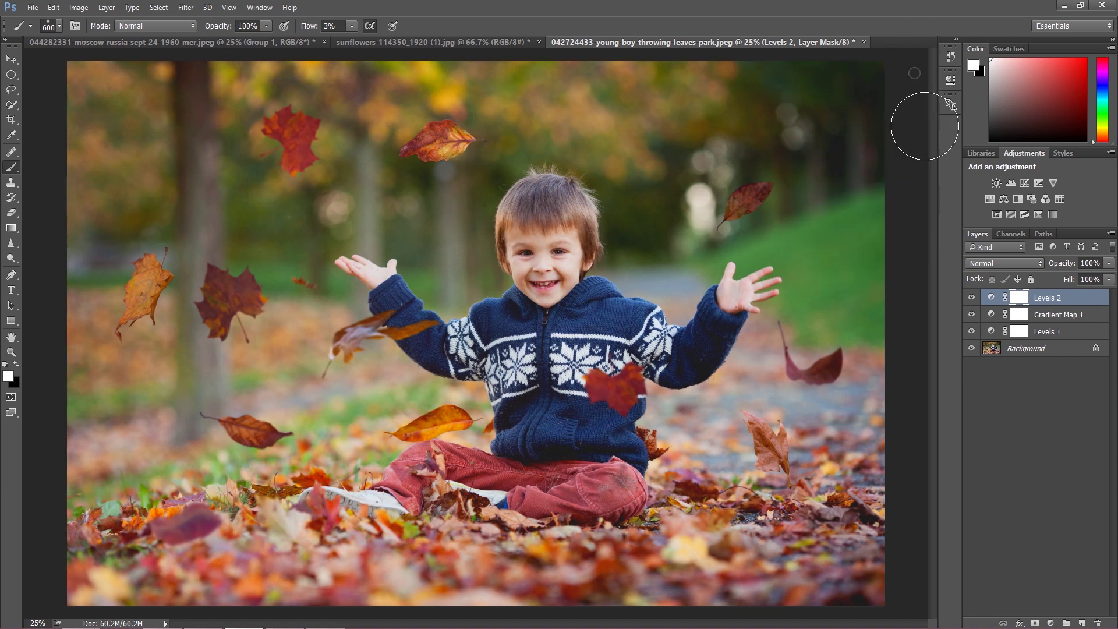
Group the three adjustment layers into Group 1, then switch to the vintage car photo
left_click(1045, 318, "ctrl")
left_click(1045, 331, "ctrl")
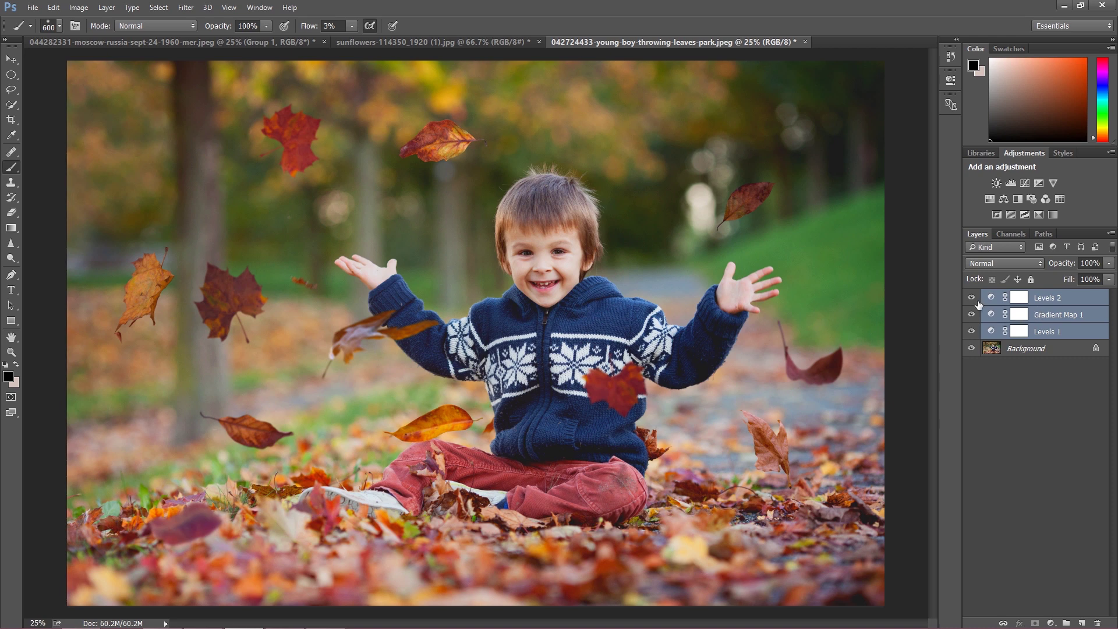
key("ctrl+g")
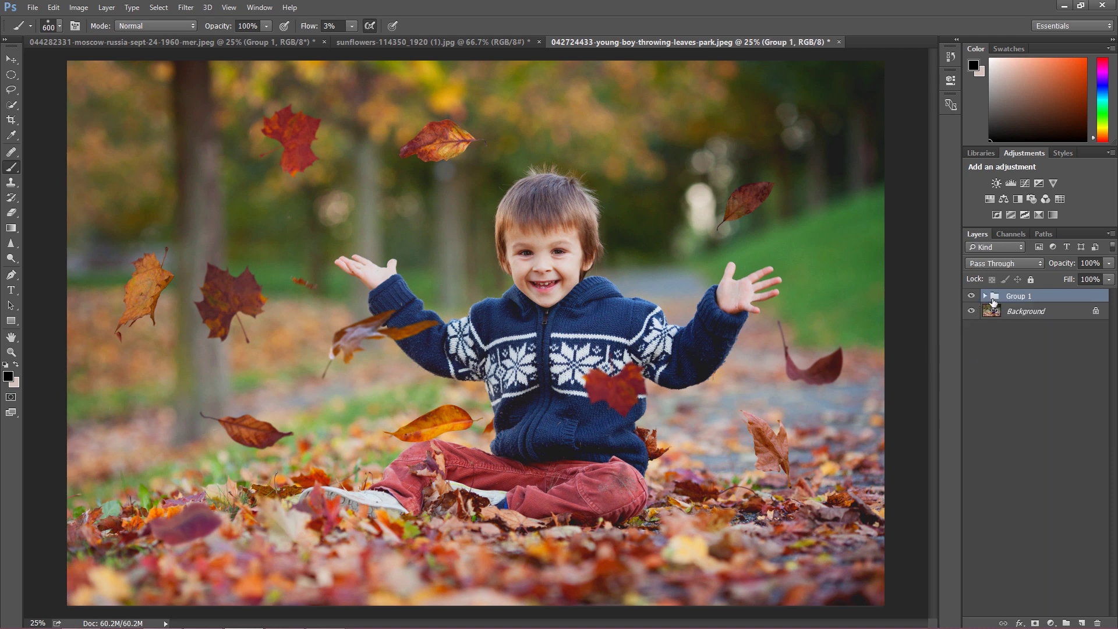
left_click(971, 297)
left_click(217, 42)
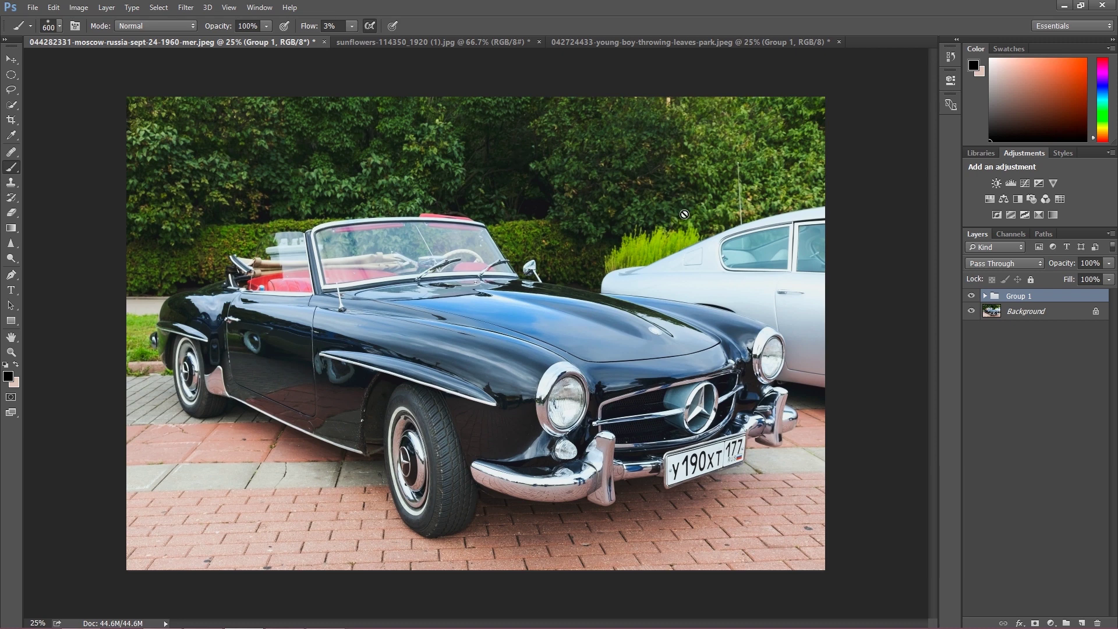
Hide and show Group 1 repeatedly on the car photo, then switch to the sunflowers photo
left_click(971, 296)
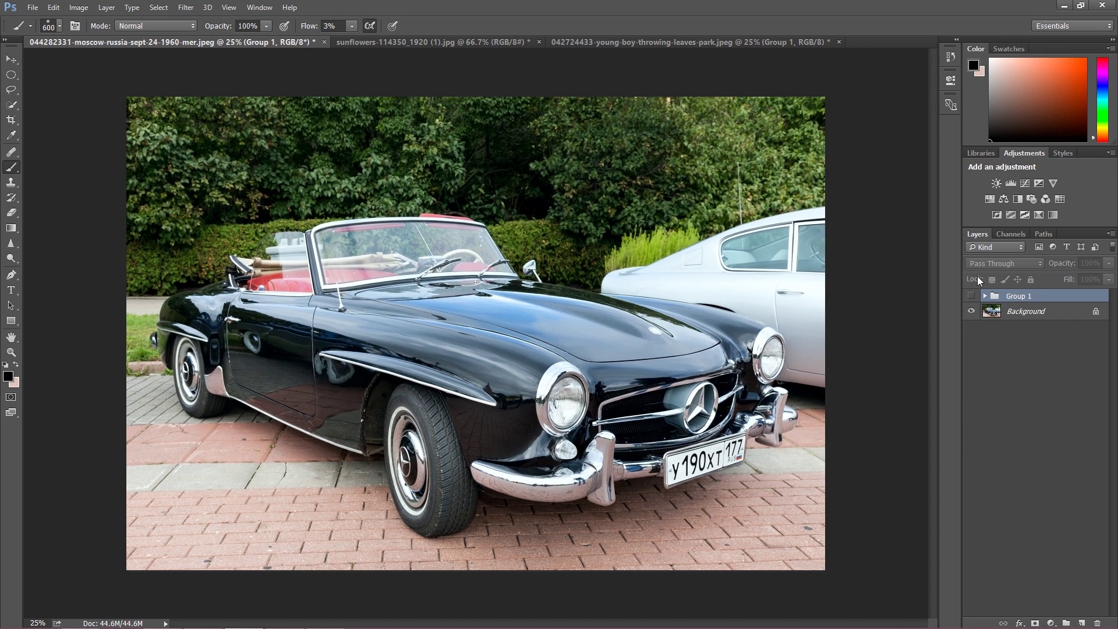
left_click(972, 296)
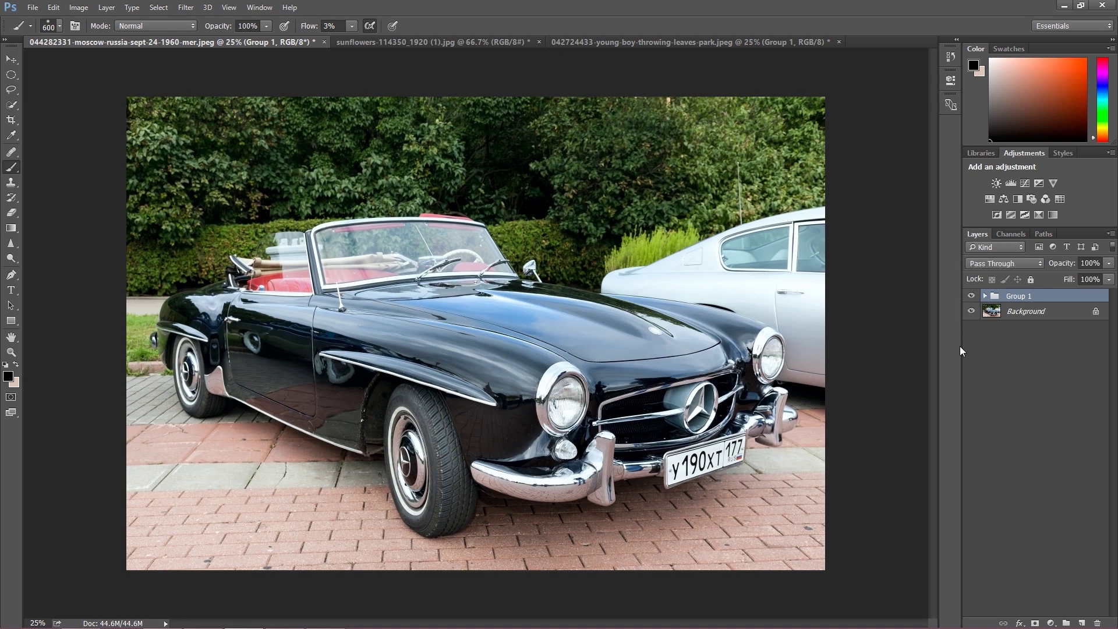
left_click(972, 298)
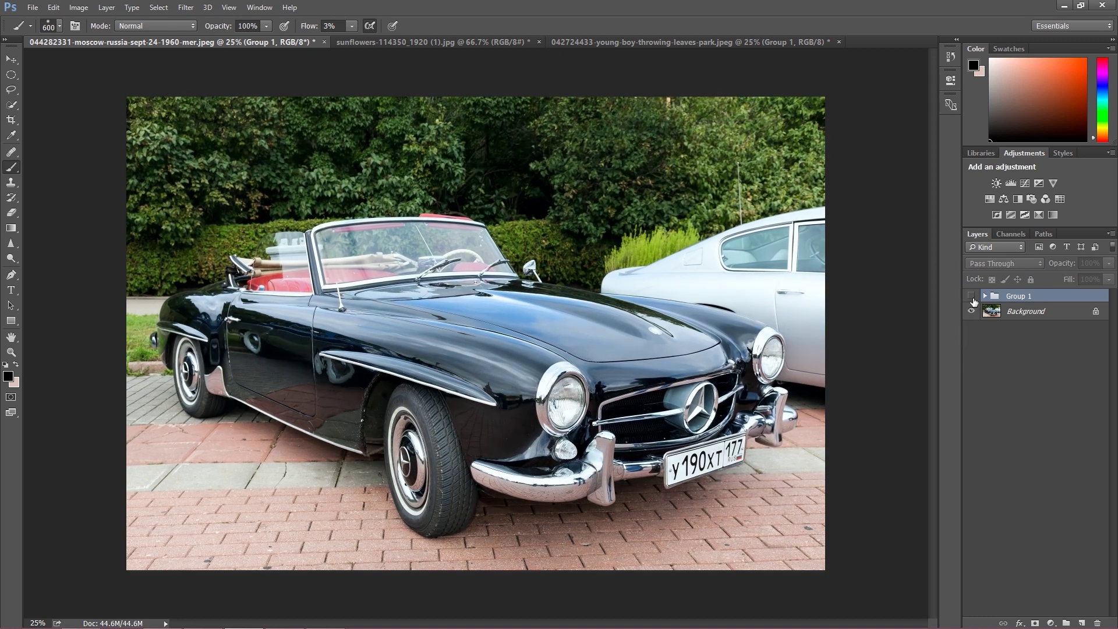
left_click(972, 298)
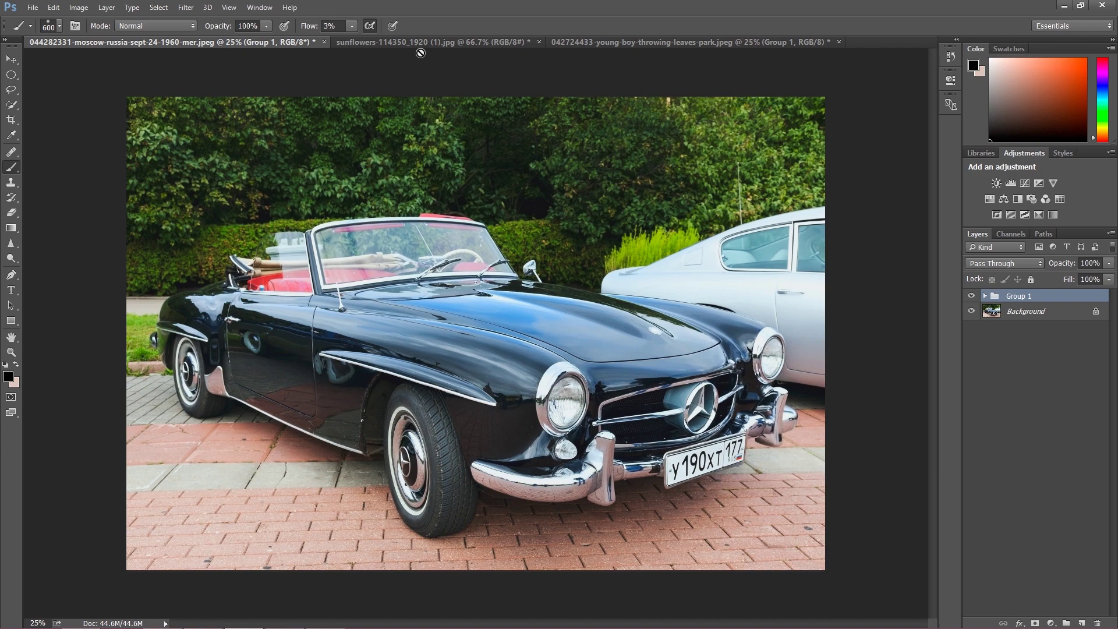
left_click(422, 44)
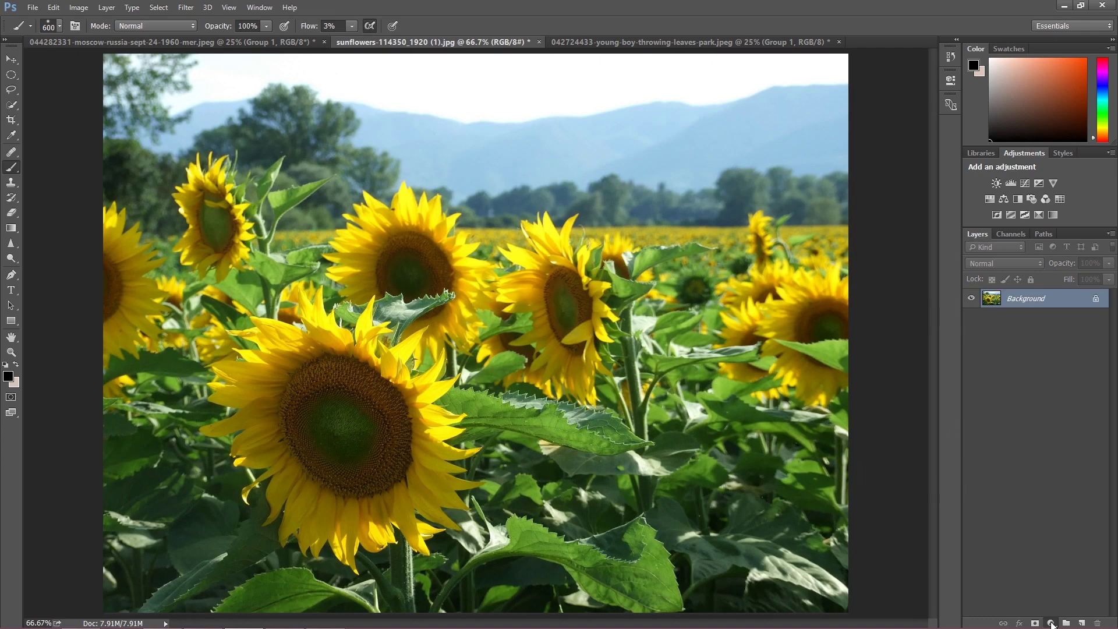
Add a Levels adjustment to the sunflowers with inputs 20 and 232
left_click(1051, 623)
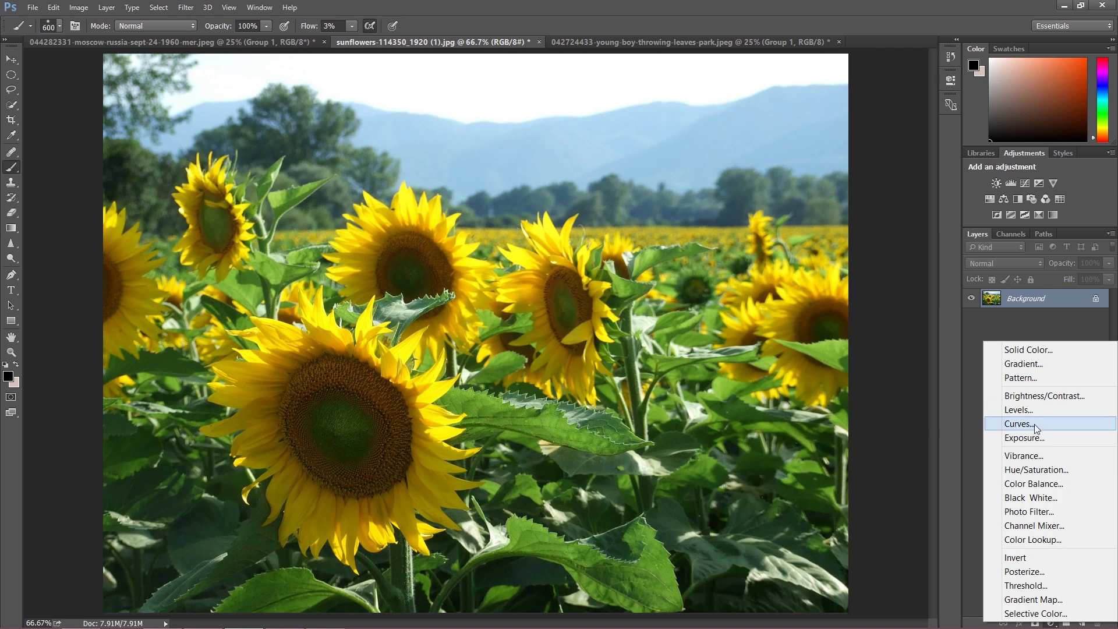
left_click(1030, 410)
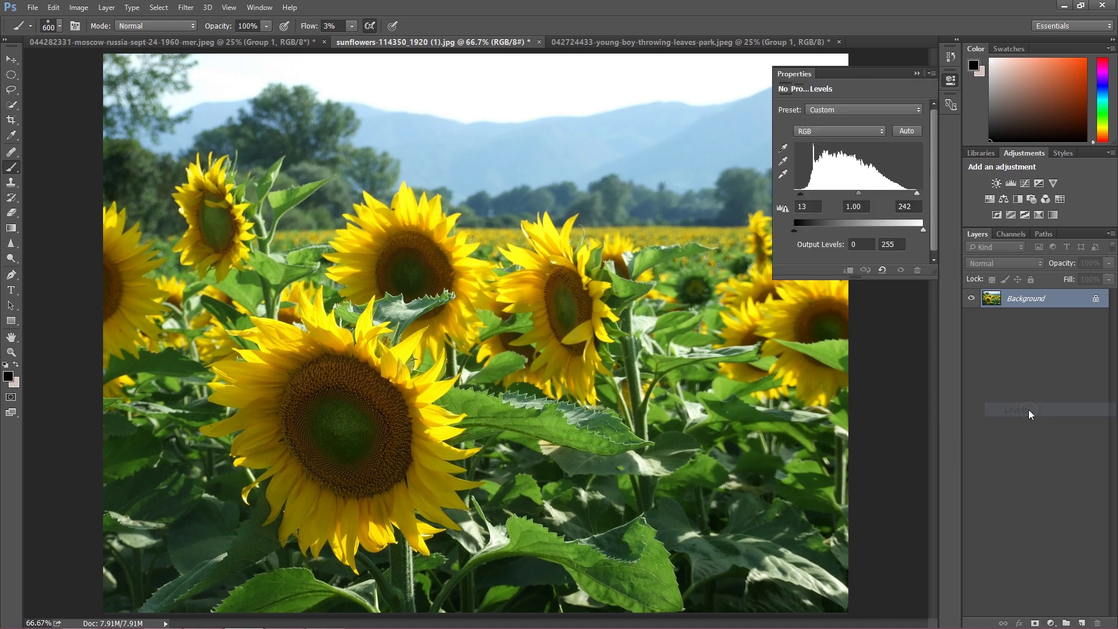
left_click_drag(796, 194, 805, 193)
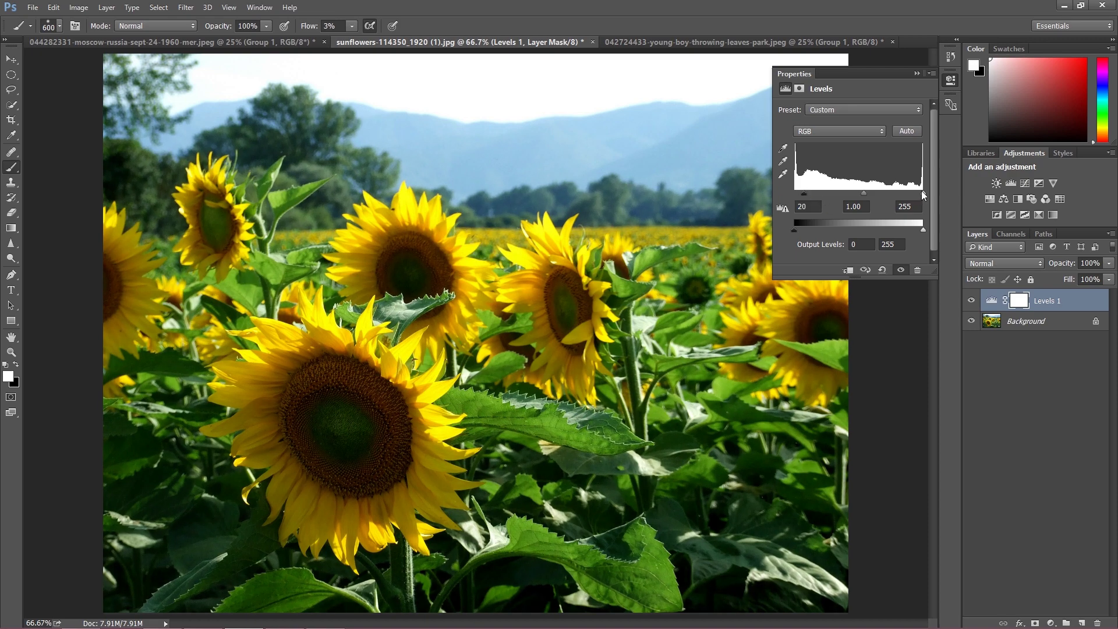
left_click_drag(923, 193, 912, 193)
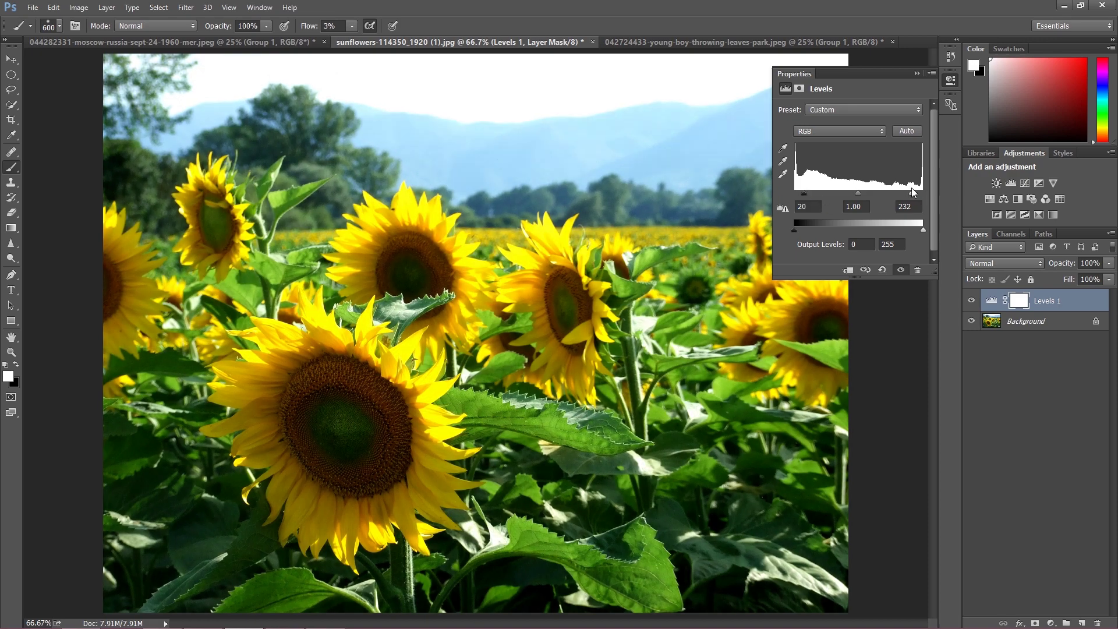
left_click(917, 74)
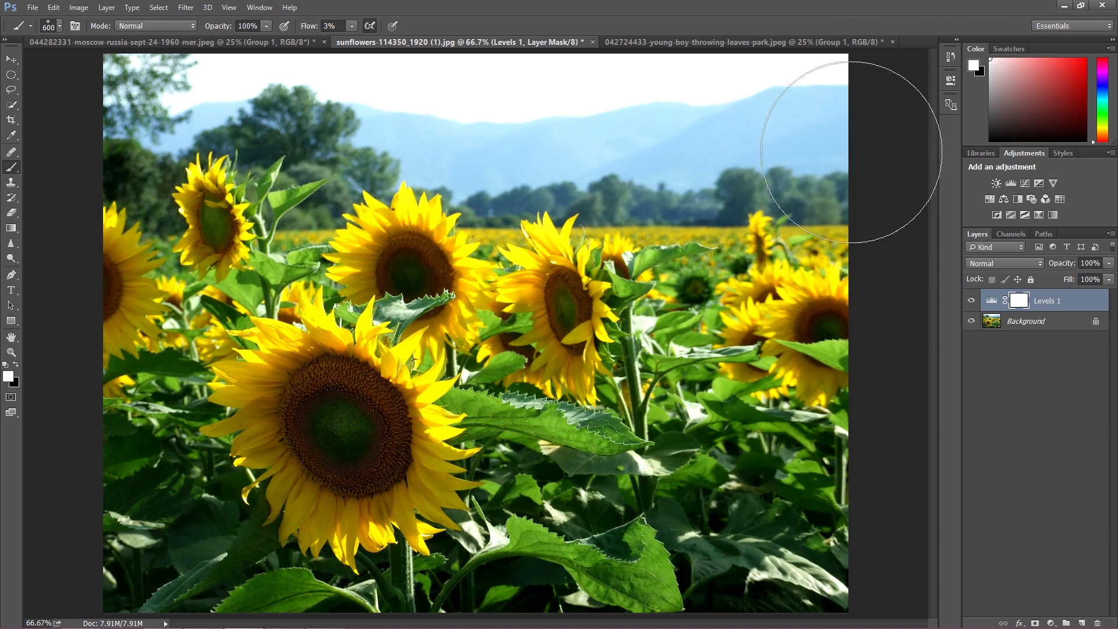
Add a Gradient Map running from dark grey 444444 to light grey adadad
left_click(1048, 619)
left_click(1042, 595)
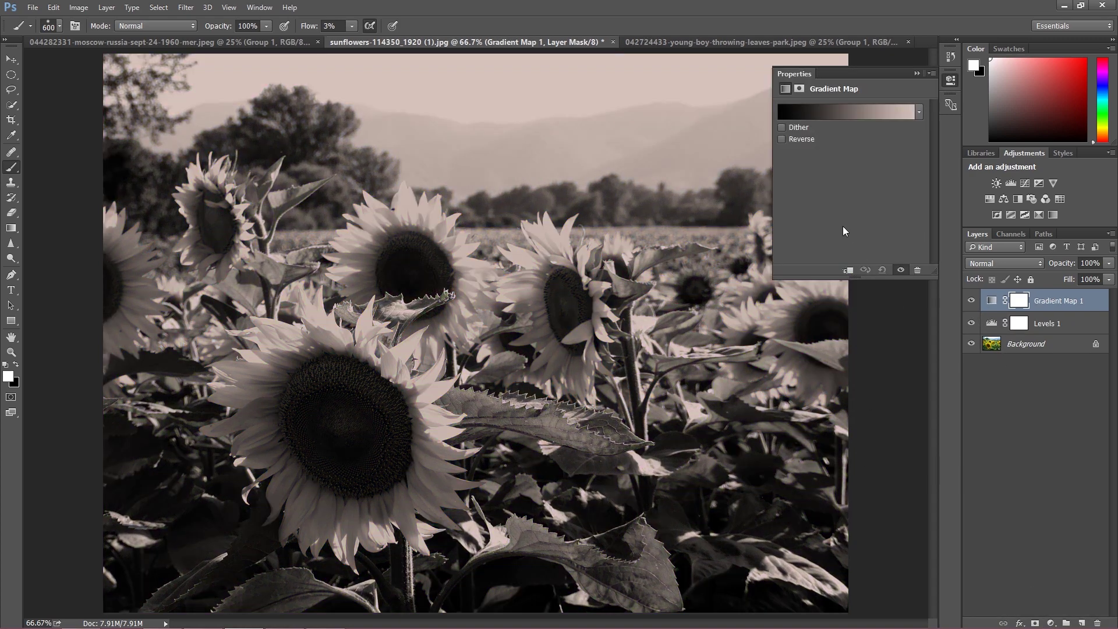
left_click(785, 112)
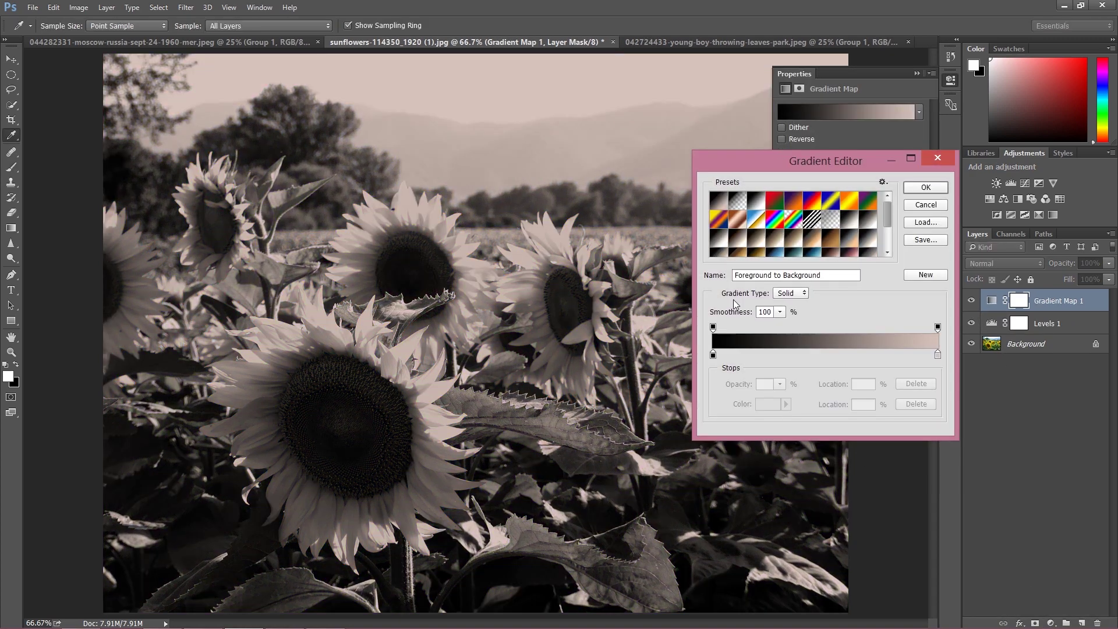
left_click(713, 354)
left_click(768, 404)
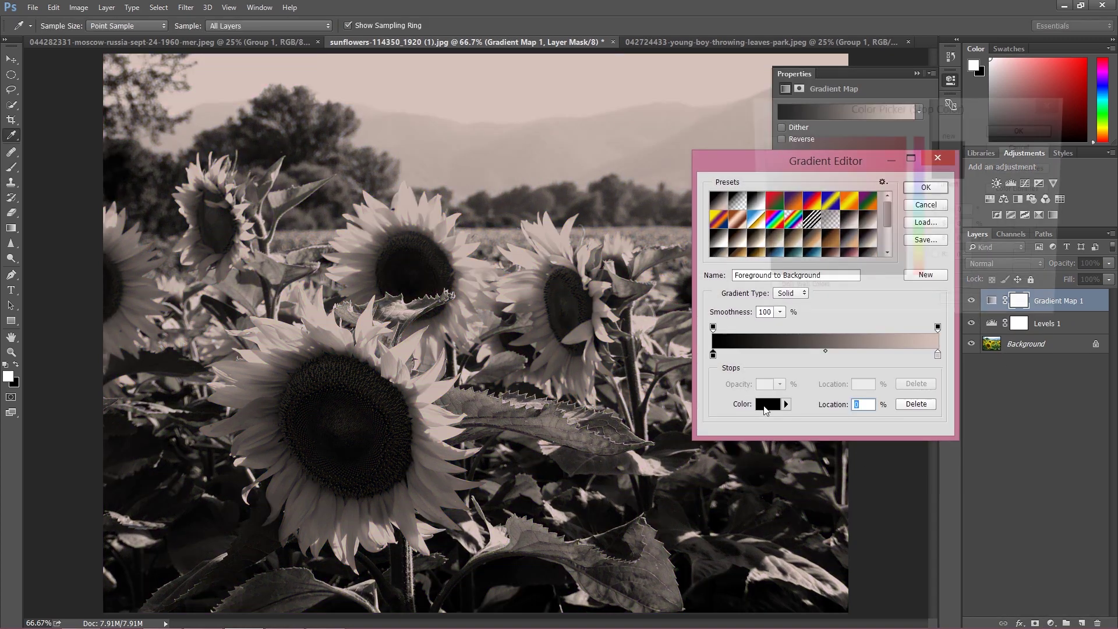
left_click(746, 245)
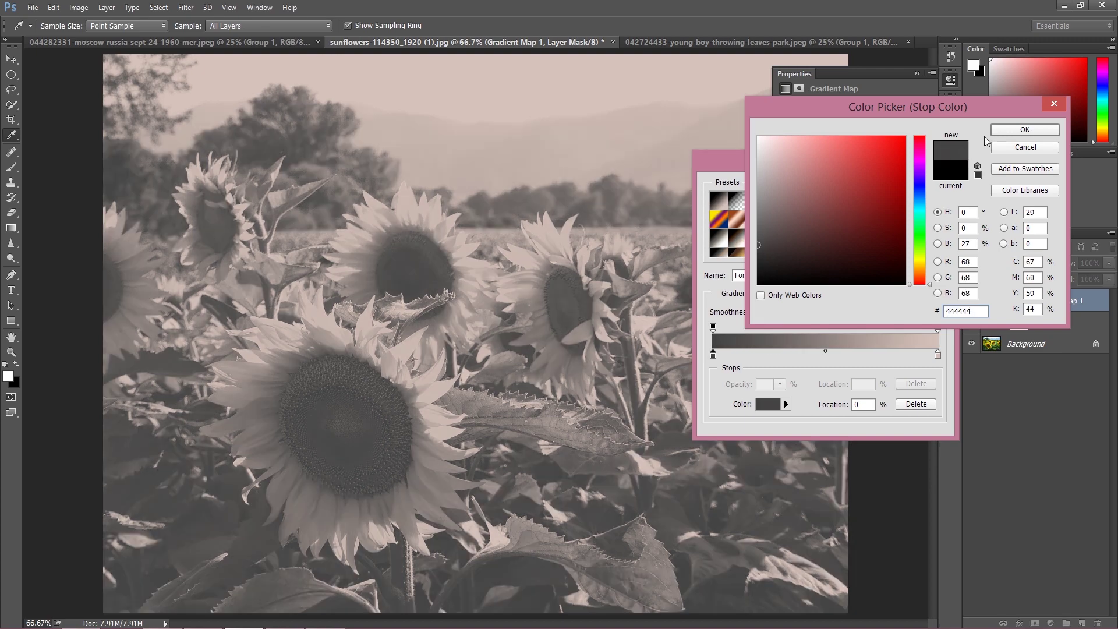
left_click(997, 131)
left_click(939, 354)
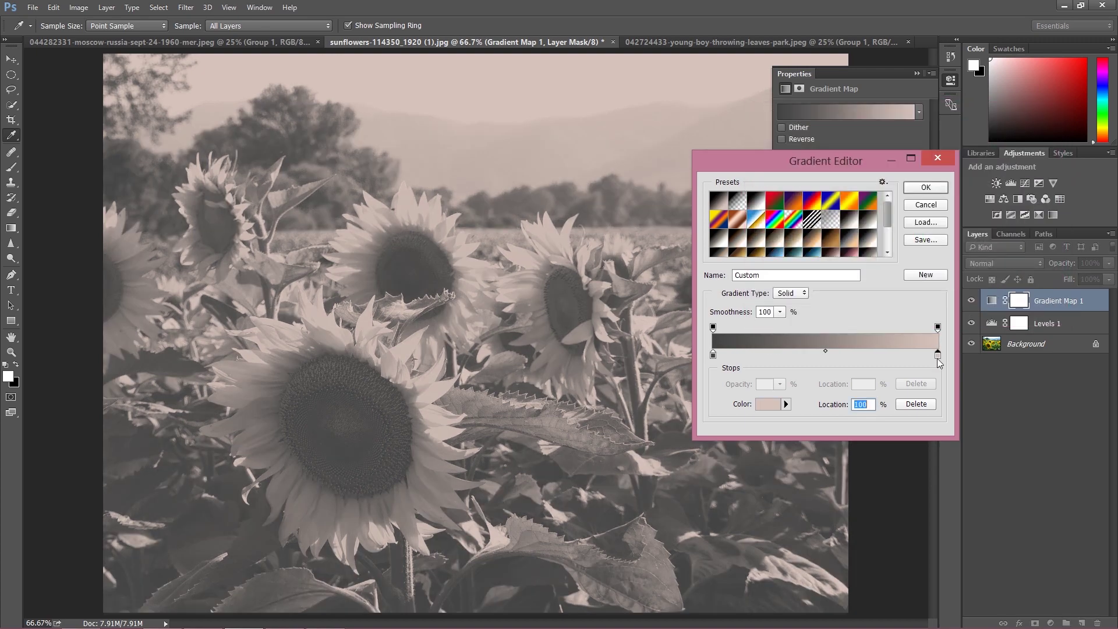
left_click(768, 402)
mouse_move(767, 201)
left_mouse_down()
mouse_move(758, 175)
mouse_move(751, 185)
left_mouse_up()
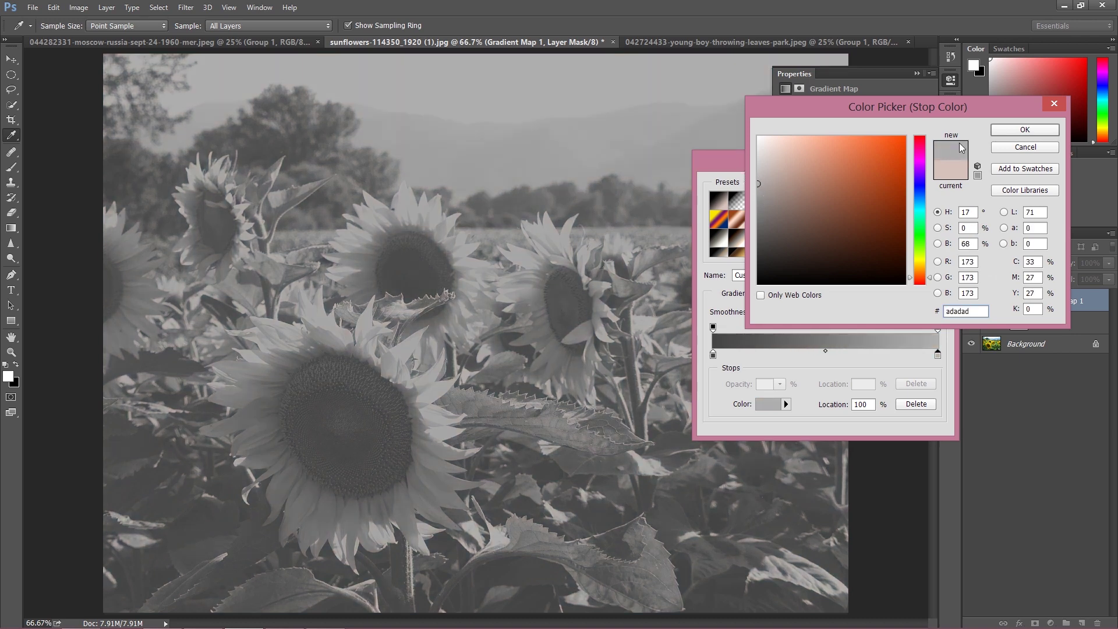
left_click(1001, 131)
left_click(934, 187)
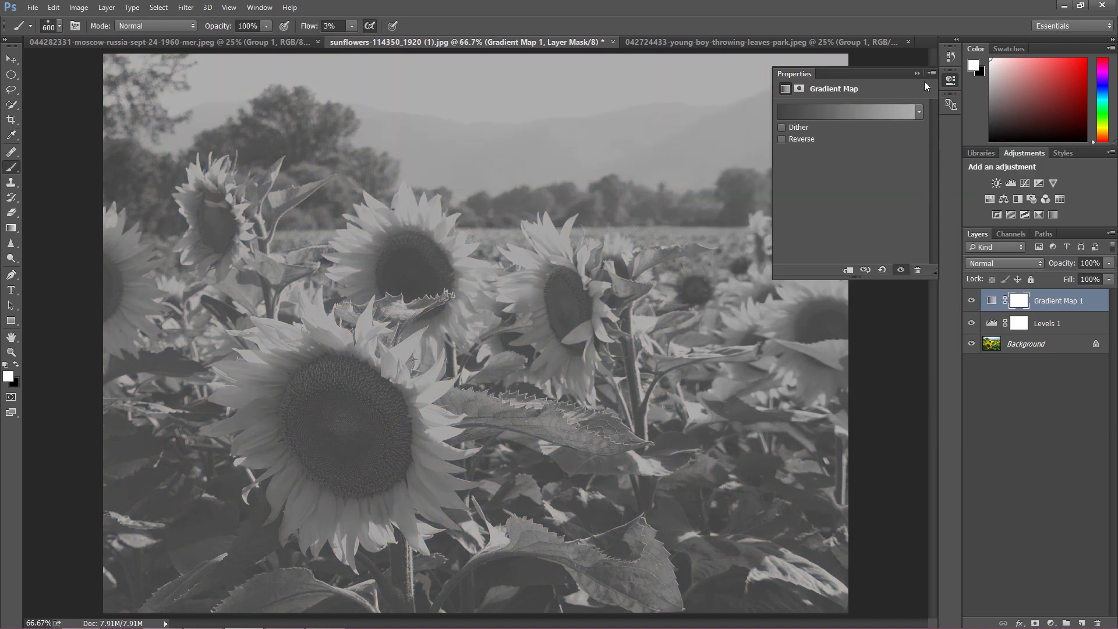
Blend the sunflowers Gradient Map in Luminosity at 22% opacity, then return to the boy photo with default colours
left_click(917, 73)
left_click(985, 263)
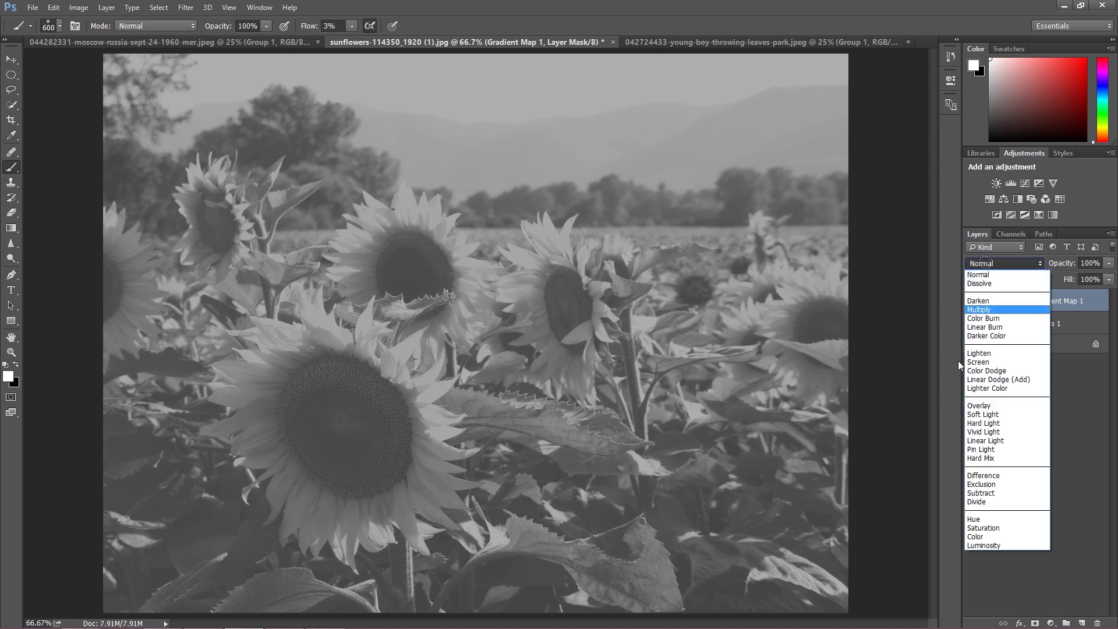
left_click(981, 544)
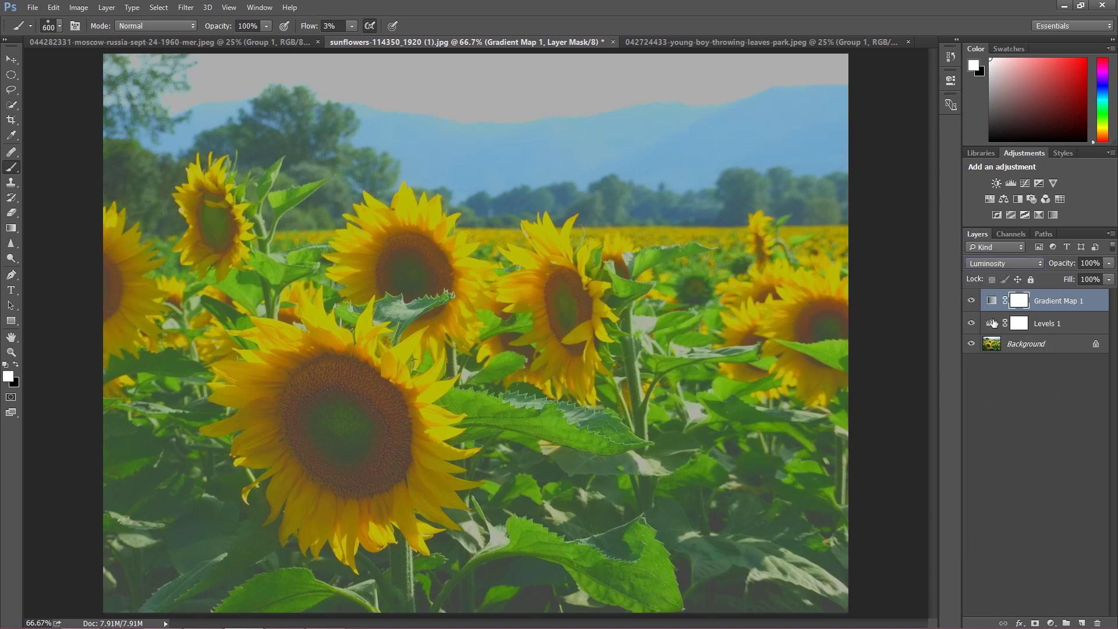
mouse_move(1055, 265)
left_mouse_down()
mouse_move(1016, 251)
mouse_move(998, 283)
left_mouse_up()
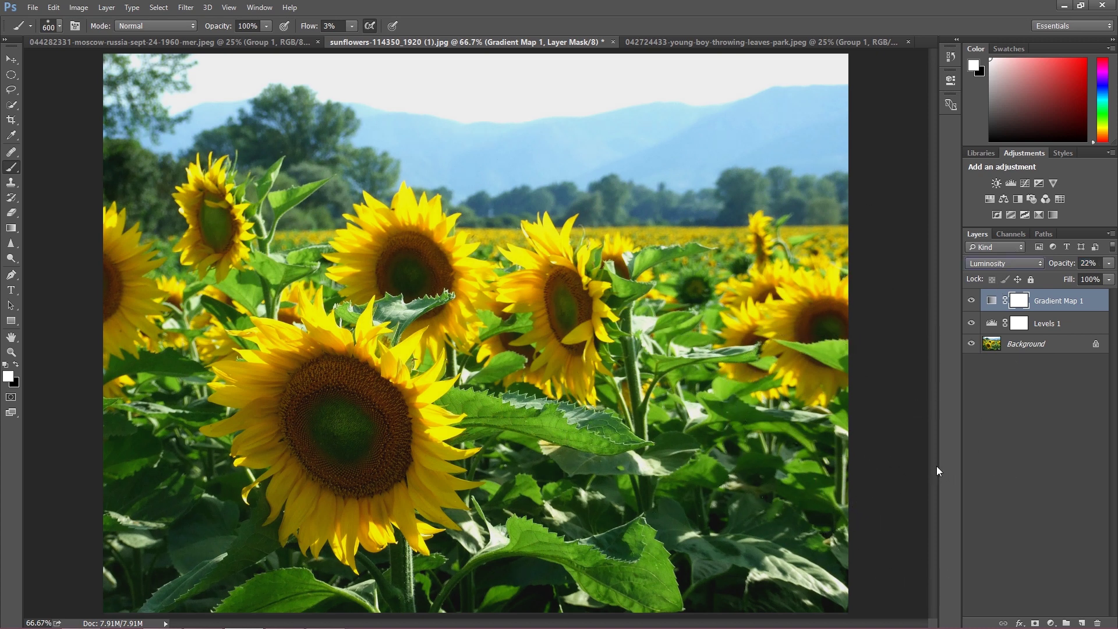
left_click(763, 40)
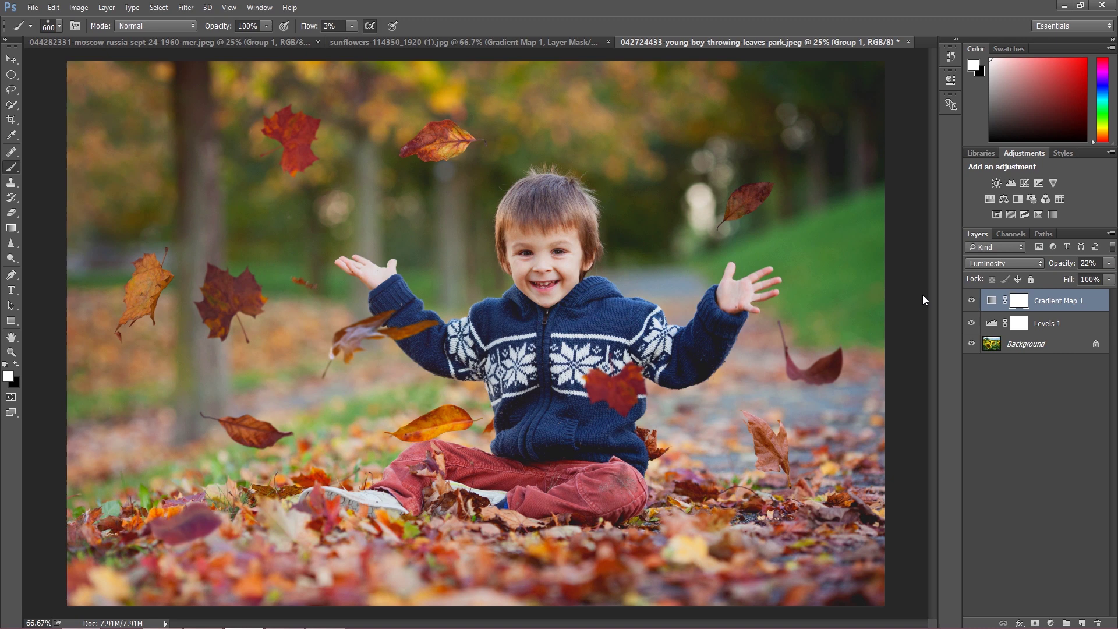
key("x")
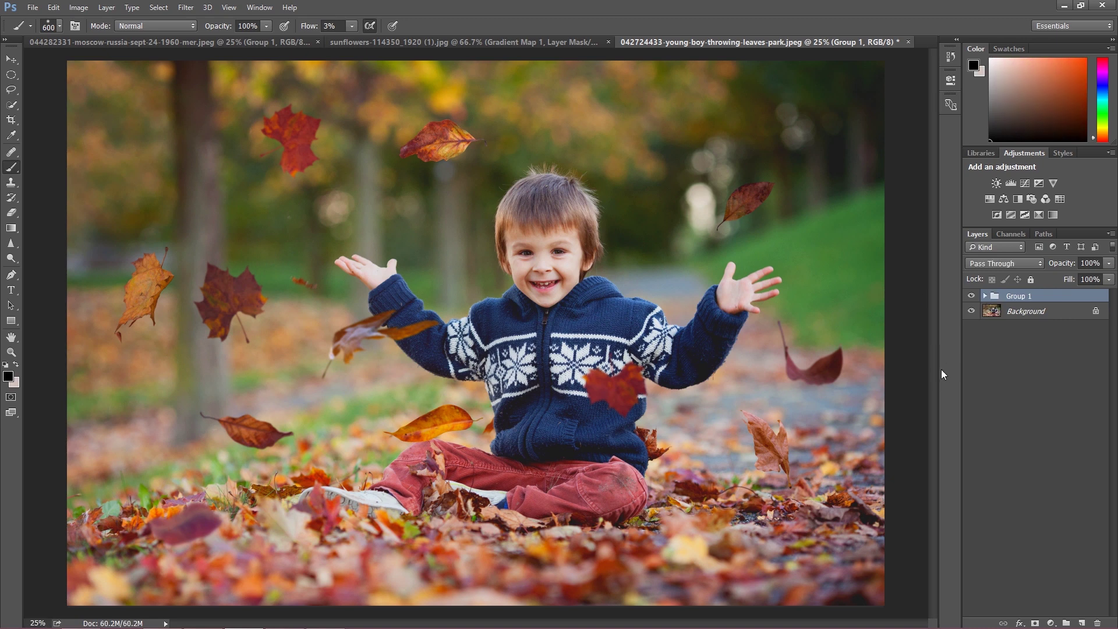